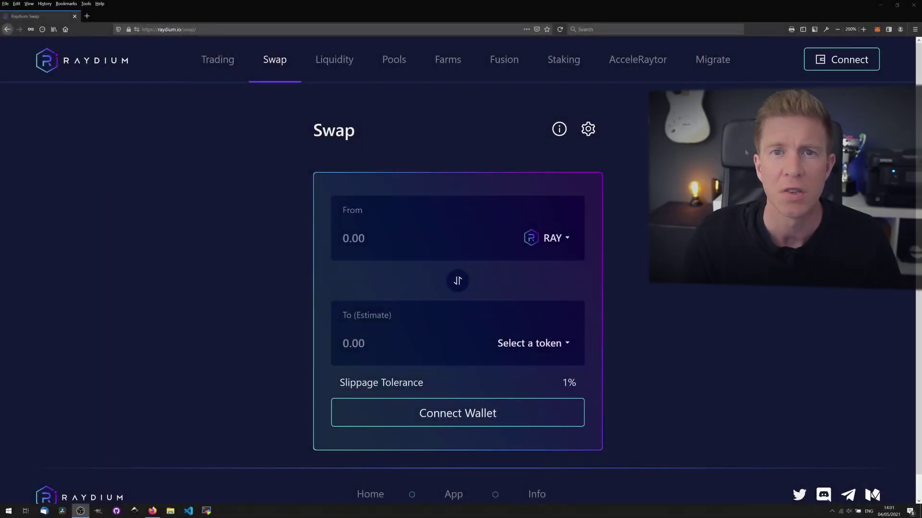
Connect the Sollet wallet: unlock it with its password, keep it unlocked, and auto-approve raydium.io transactions.
click(844, 63)
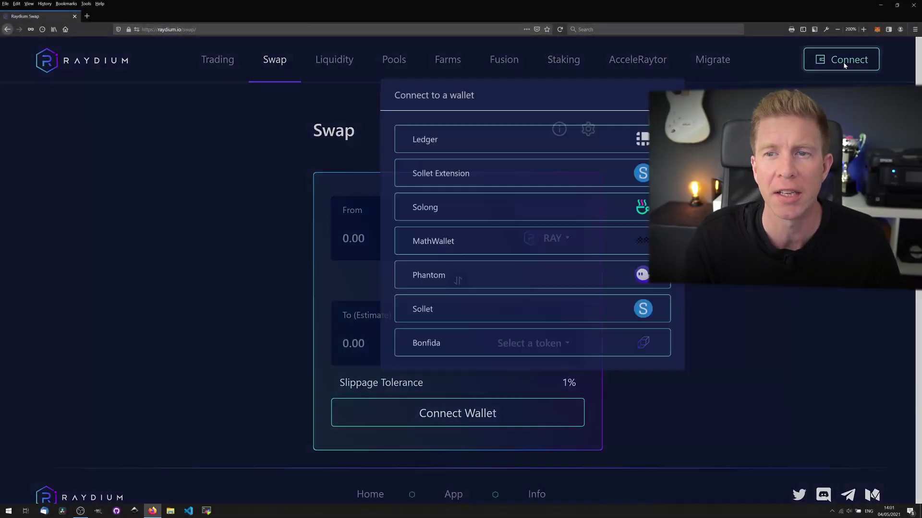
click(465, 372)
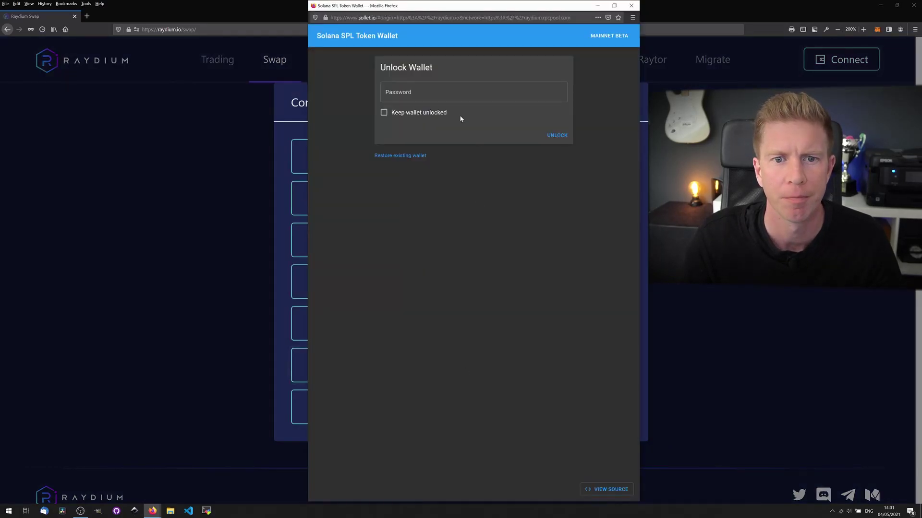
click(458, 92)
key(ctrl+v)
click(384, 113)
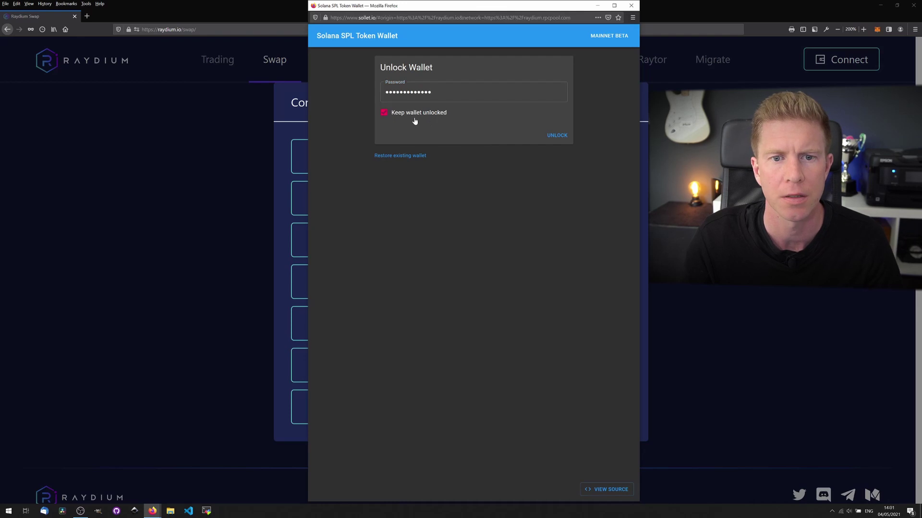
click(557, 135)
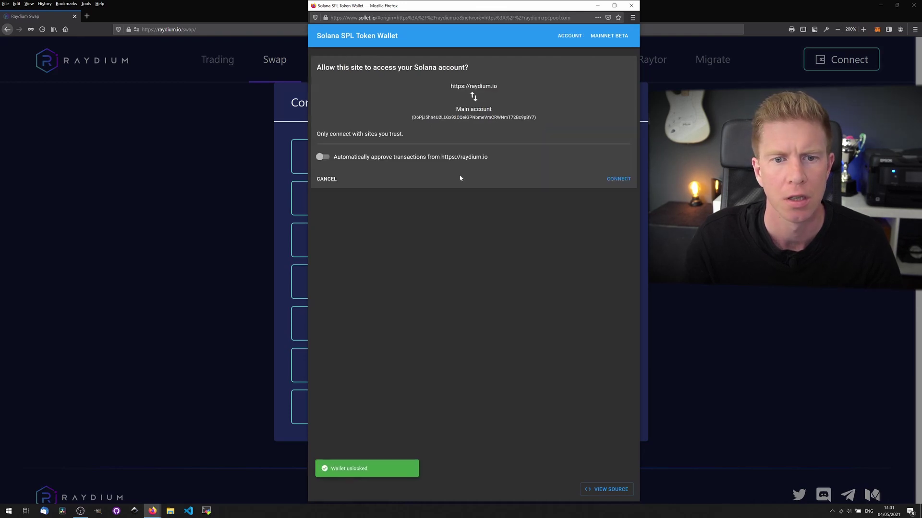
click(322, 157)
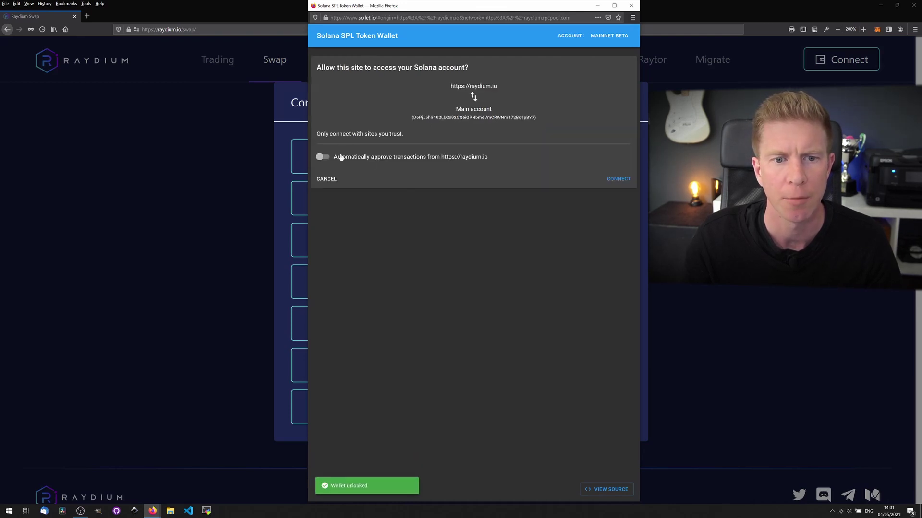
click(619, 179)
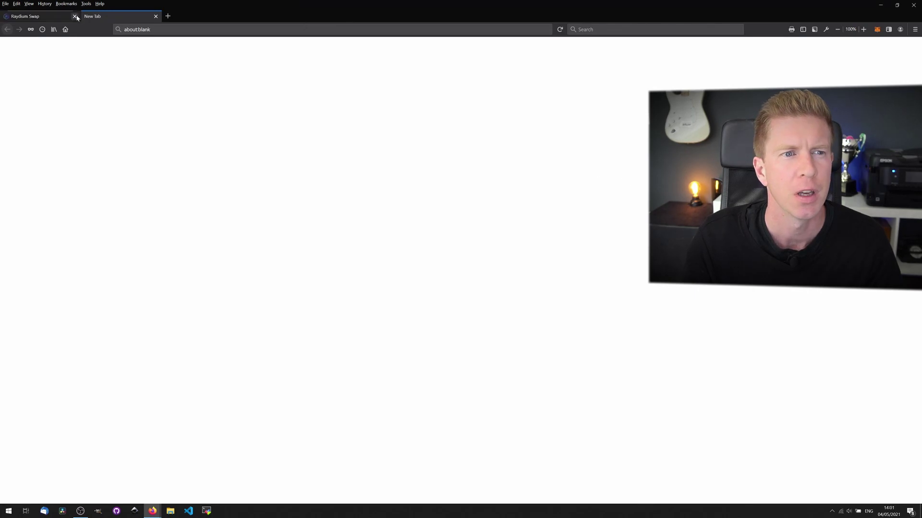
Return to the Raydium tab, check the From token list, and go to the Farms page.
click(62, 16)
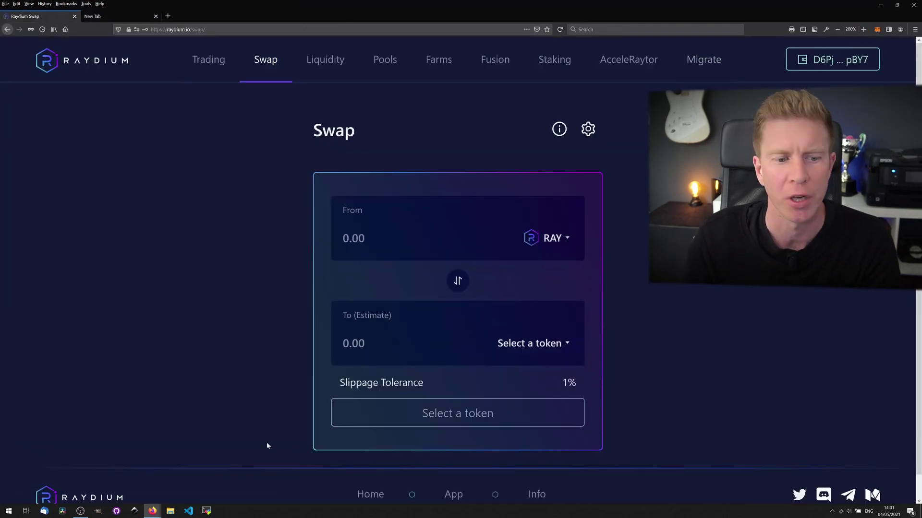
click(559, 237)
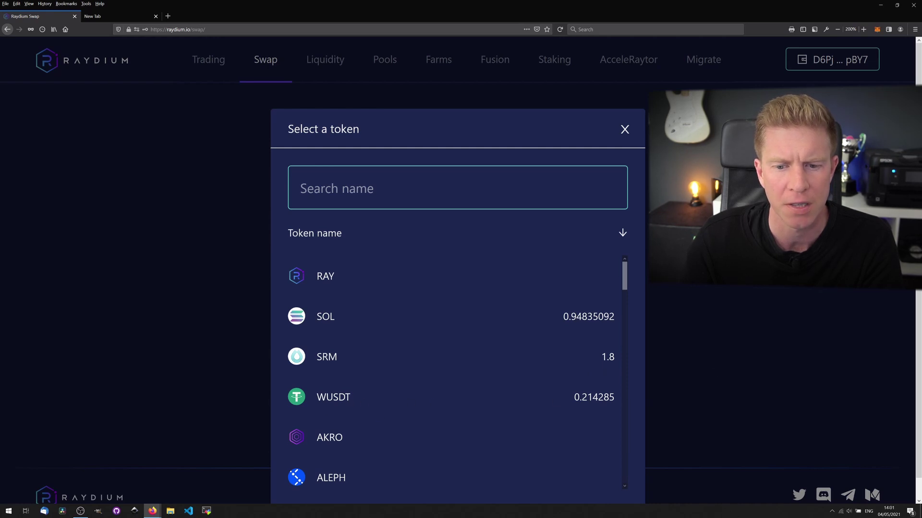
click(438, 59)
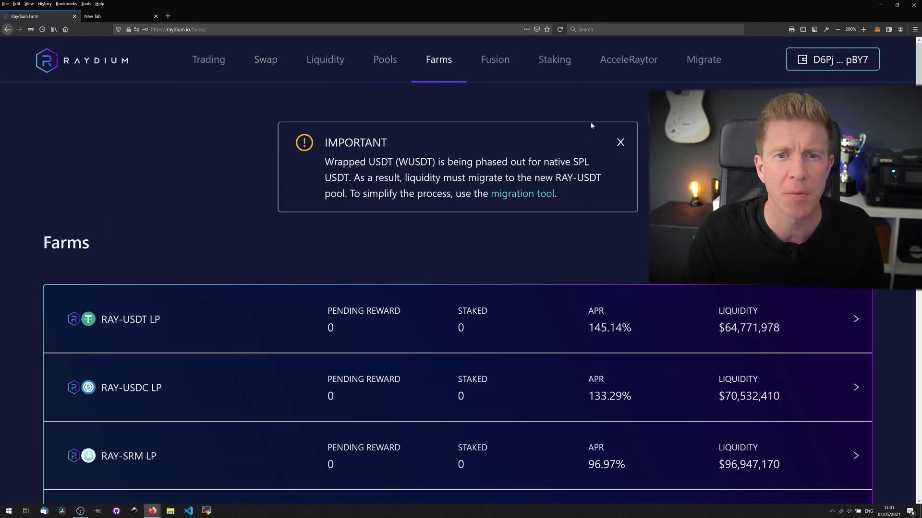
Close the IMPORTANT wrapped USDT banner so the RAY-SOL LP farm is visible.
click(619, 143)
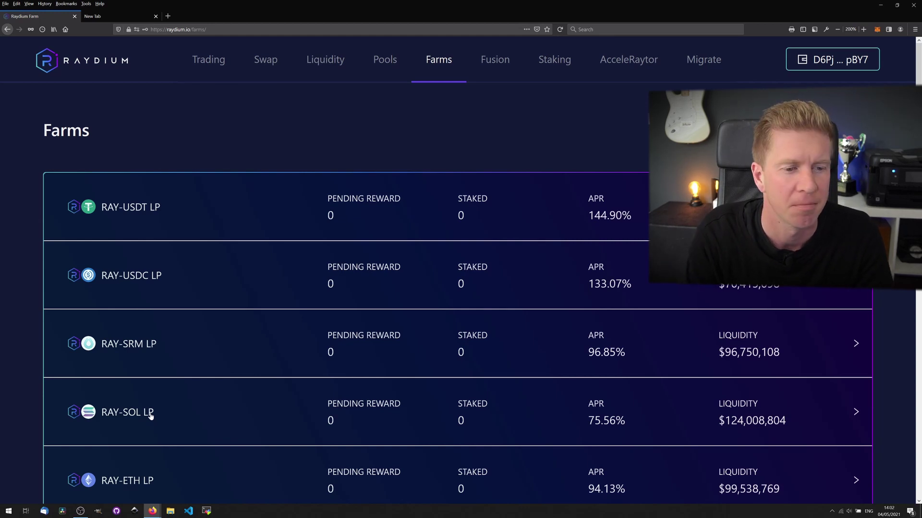
Swap the full 1.8 SRM balance for about 1.39 RAY, then select RAY as the source token.
click(265, 60)
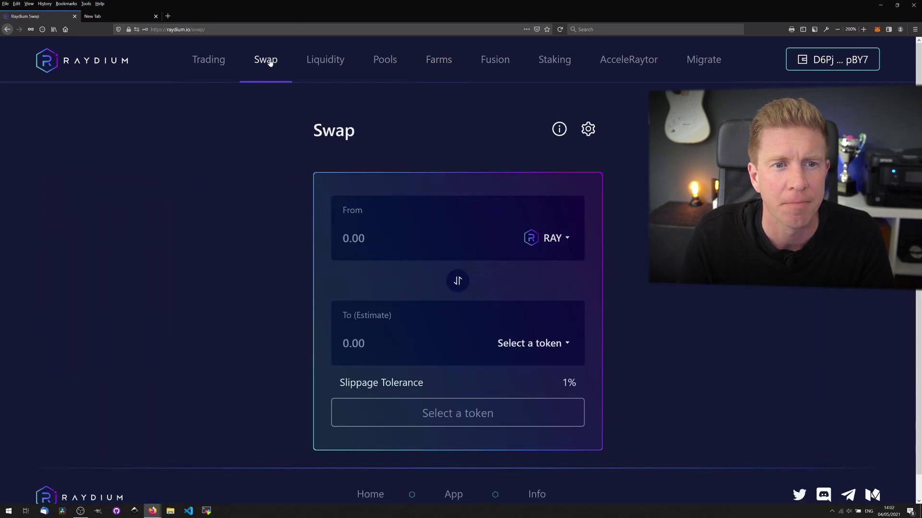
click(549, 229)
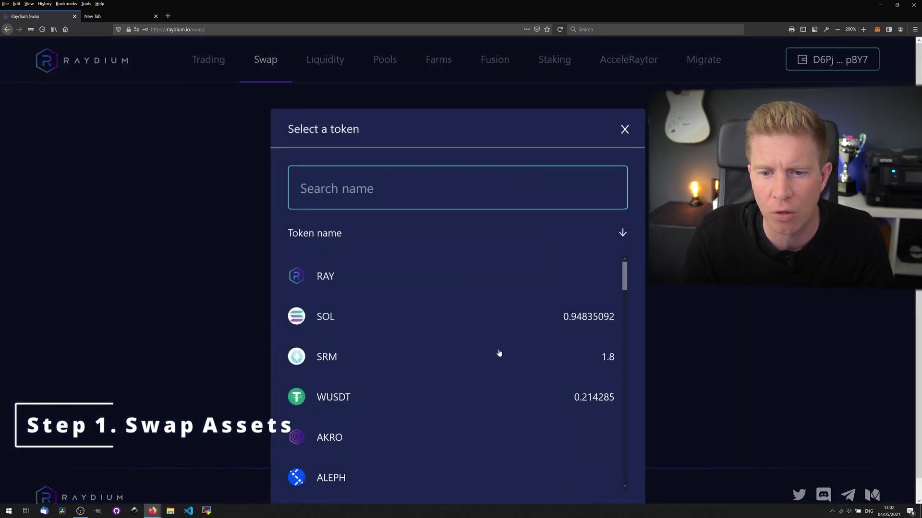
click(343, 358)
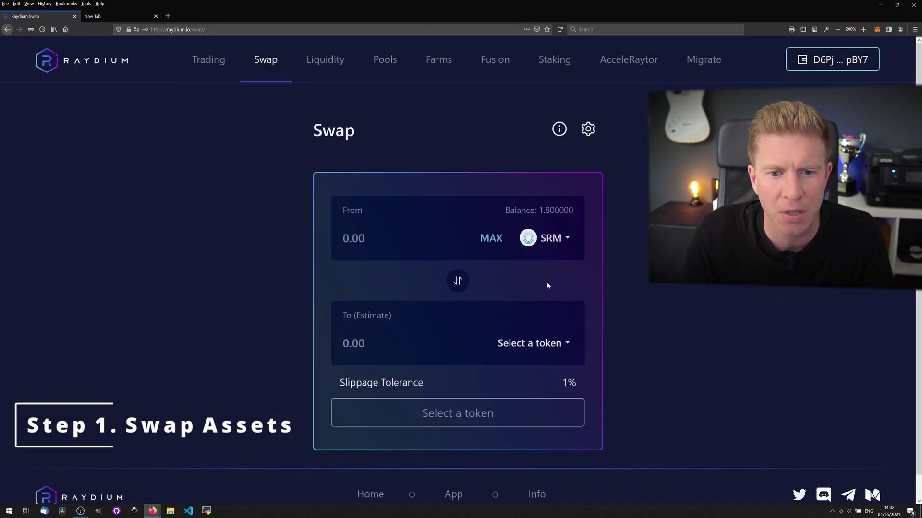
click(547, 343)
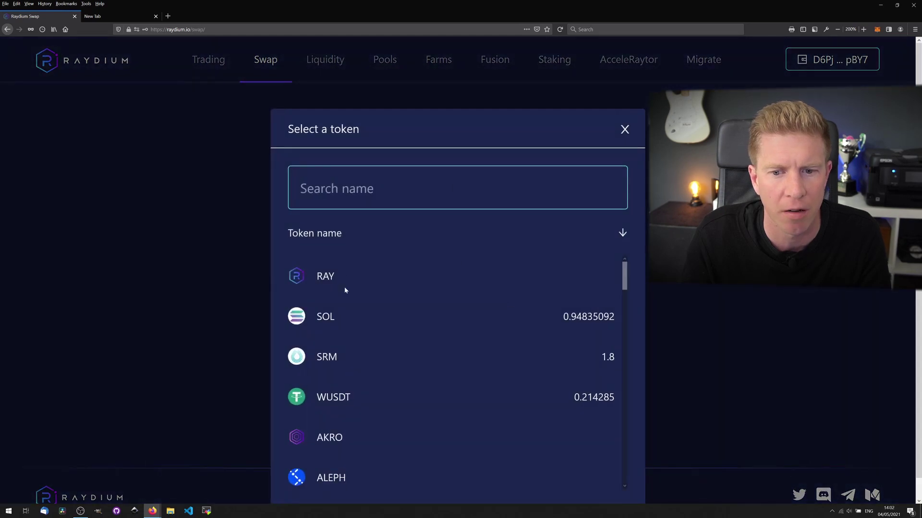
click(345, 287)
click(490, 239)
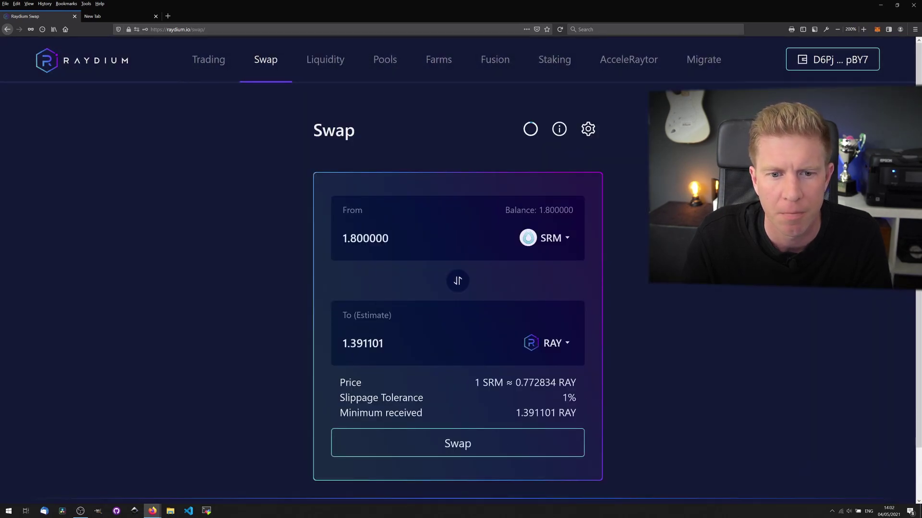
click(484, 445)
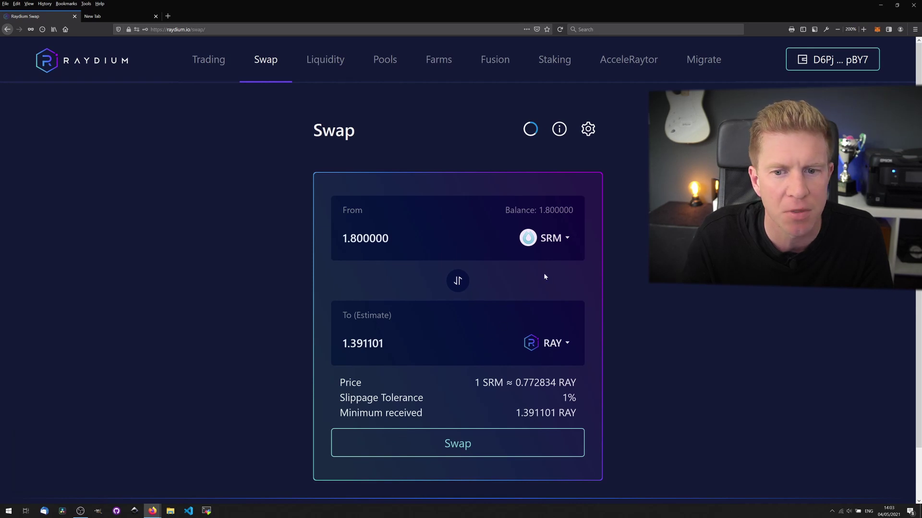
click(560, 239)
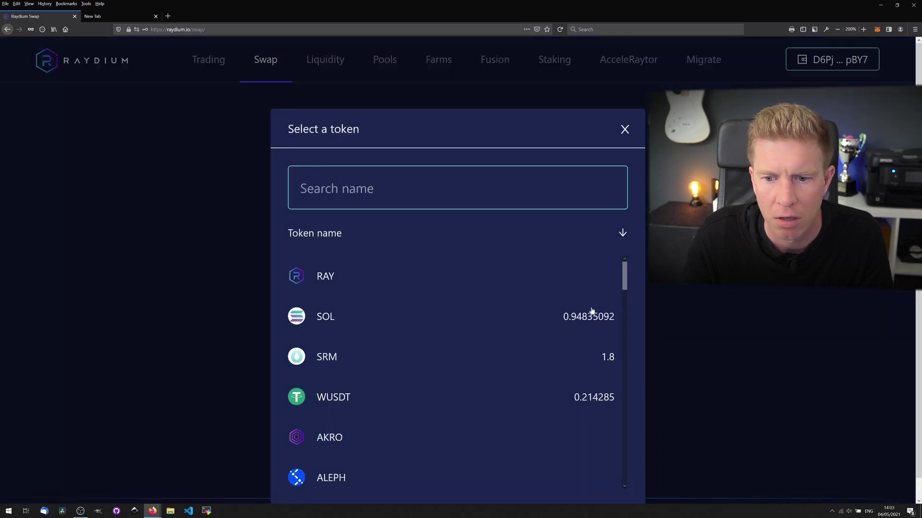
click(562, 281)
Supply all 1.3 RAY with 0.417359398 SOL to the RAY-SOL pool, approving it in Sollet.
click(321, 59)
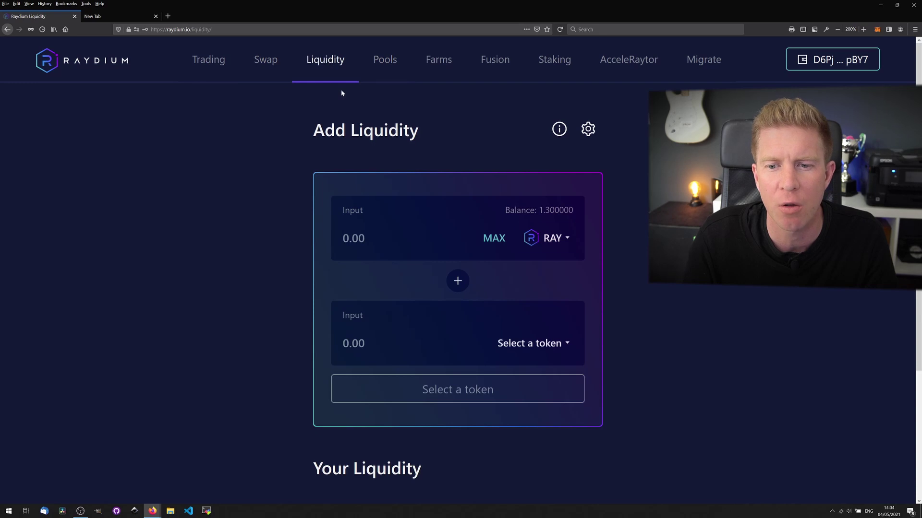
click(523, 345)
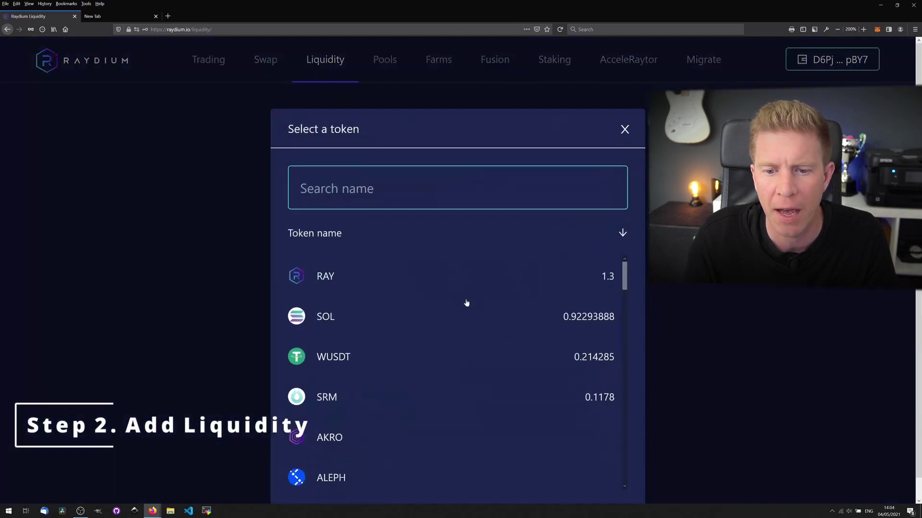
click(333, 319)
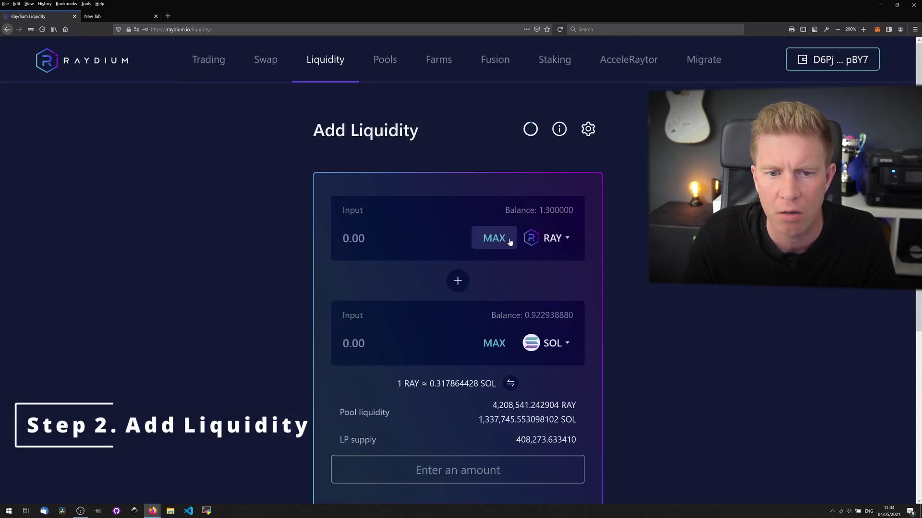
click(494, 238)
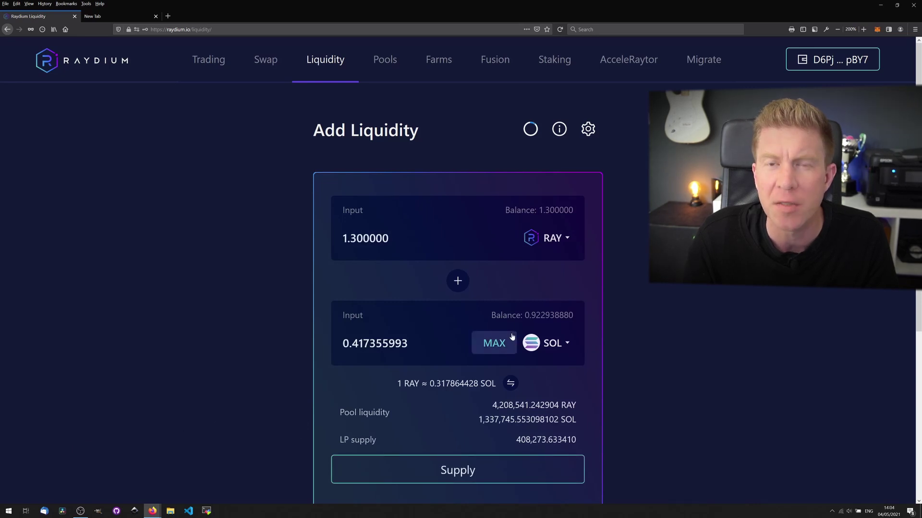
click(463, 467)
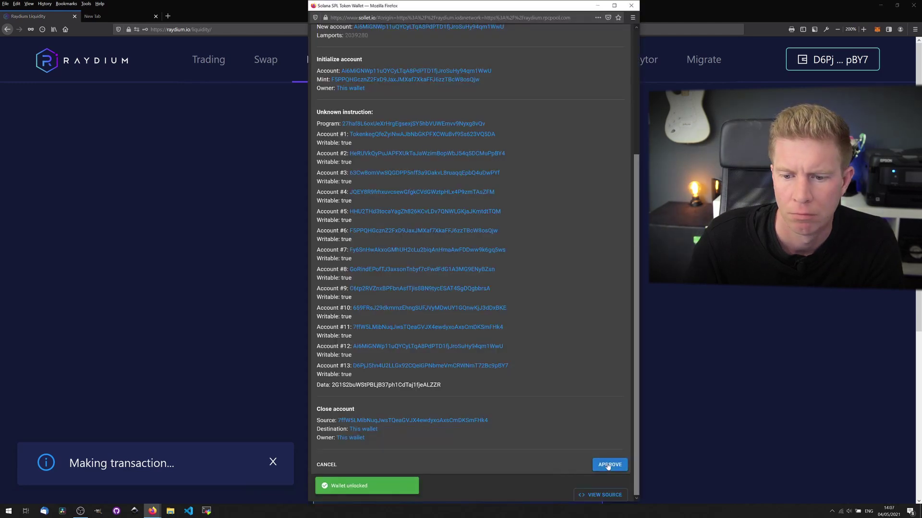
click(608, 465)
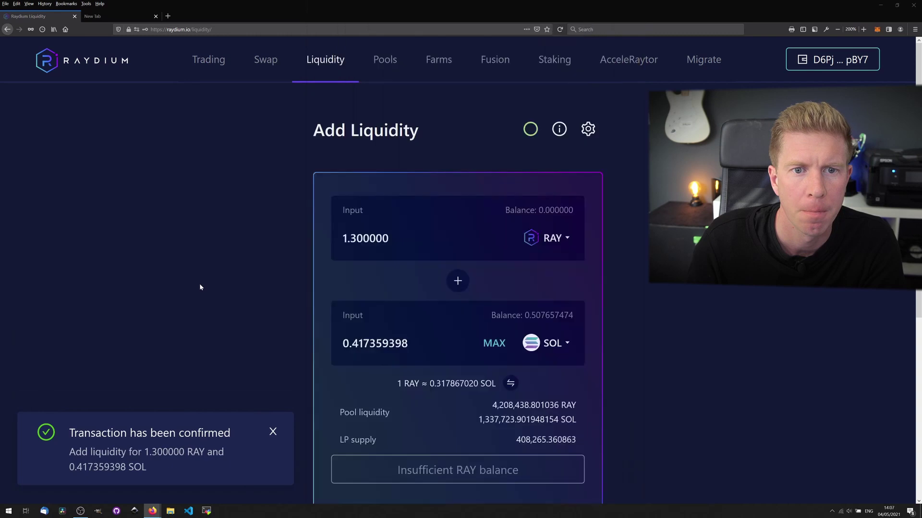
click(201, 287)
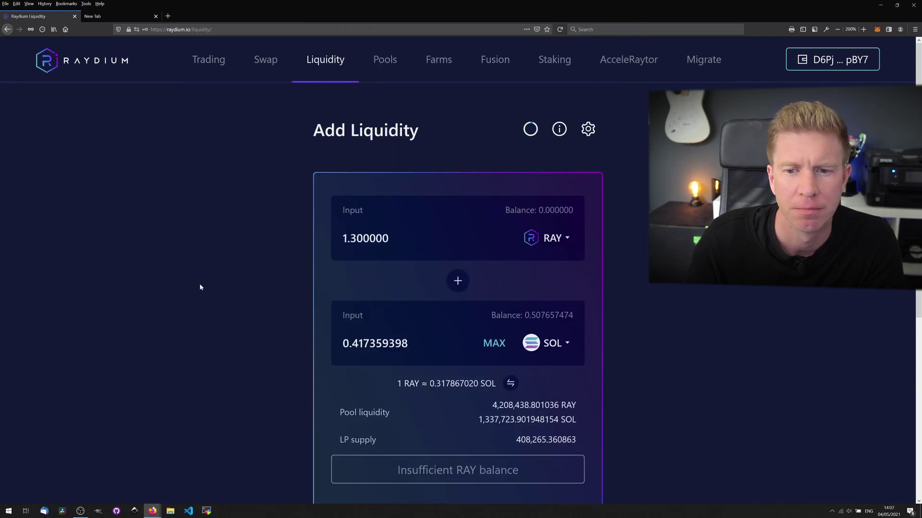
Stake the entire 0.126114 RAY-SOL LP balance in the RAY-SOL farm and approve it in Sollet.
click(439, 60)
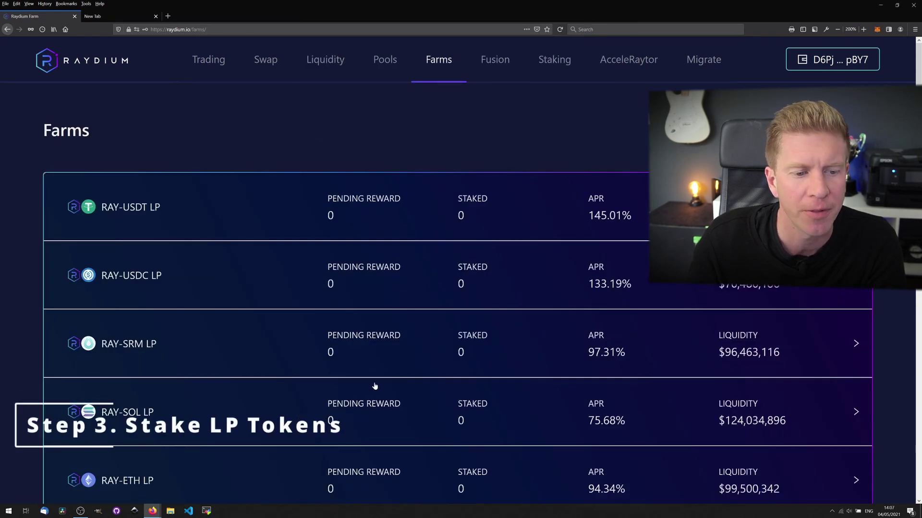
click(360, 420)
scroll(360, 420, down, 3)
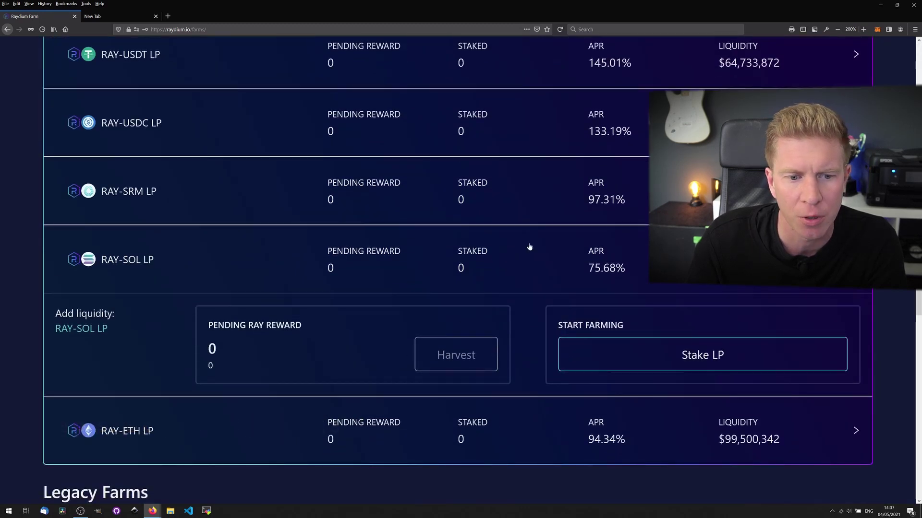
click(676, 362)
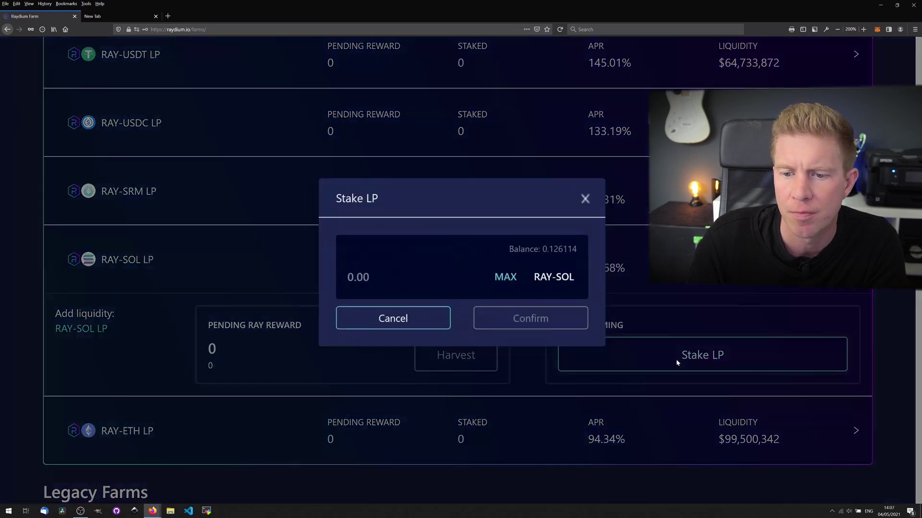
click(509, 279)
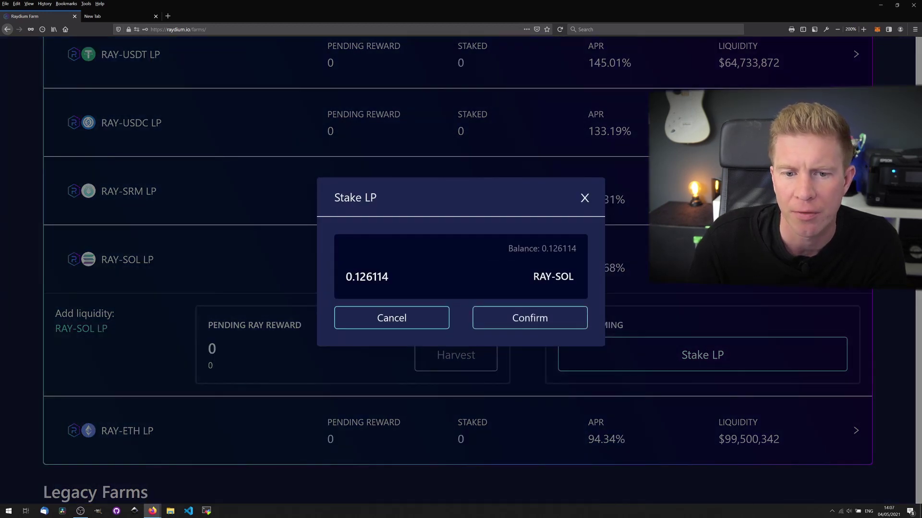
click(526, 320)
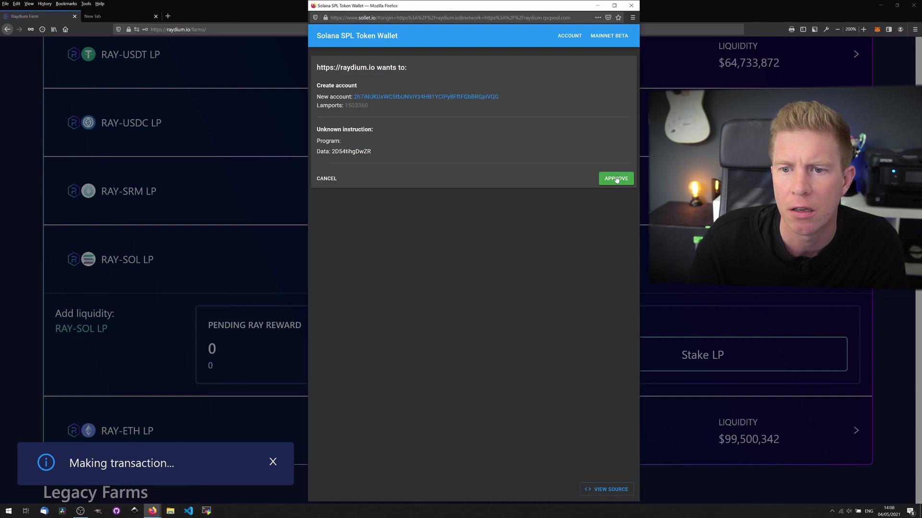
click(616, 179)
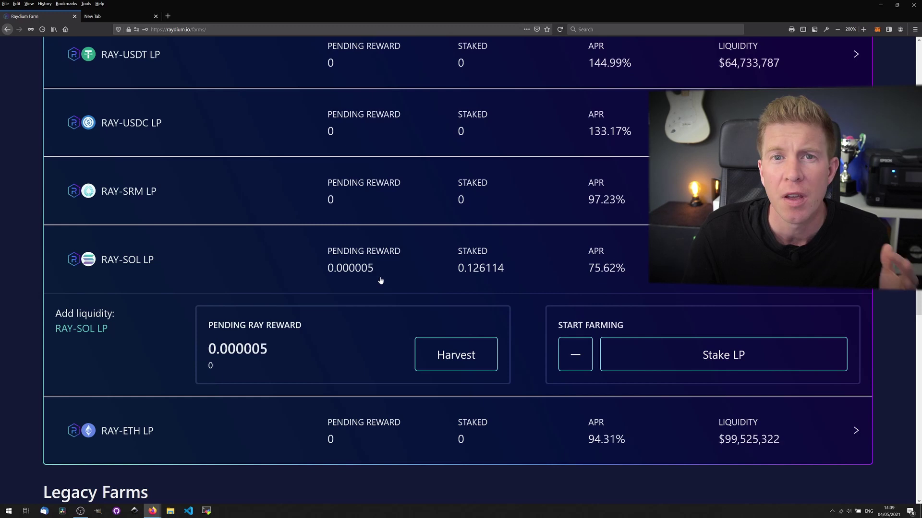
Harvest the pending RAY reward from the RAY-SOL farm.
click(447, 359)
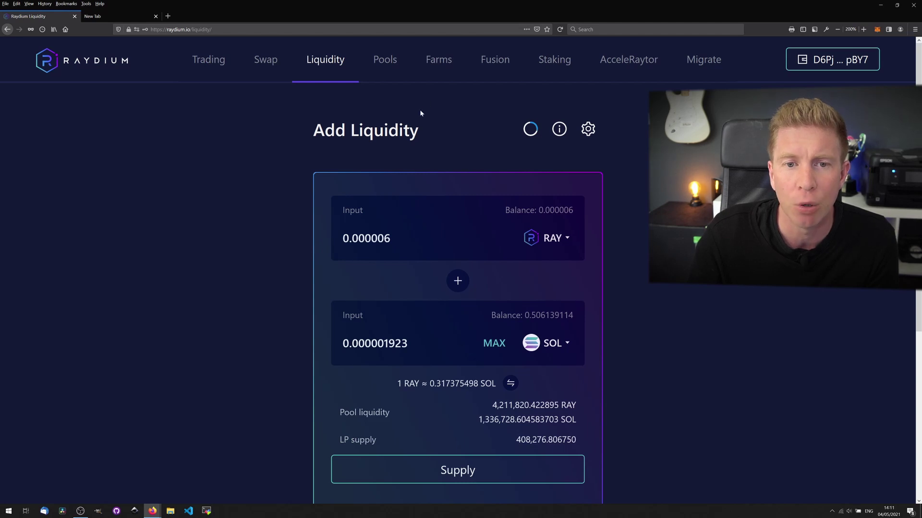
Go back to Farms and scroll down to the RAY-SOL farm holding 0.126114 staked LP.
click(436, 65)
scroll(571, 376, down, 5)
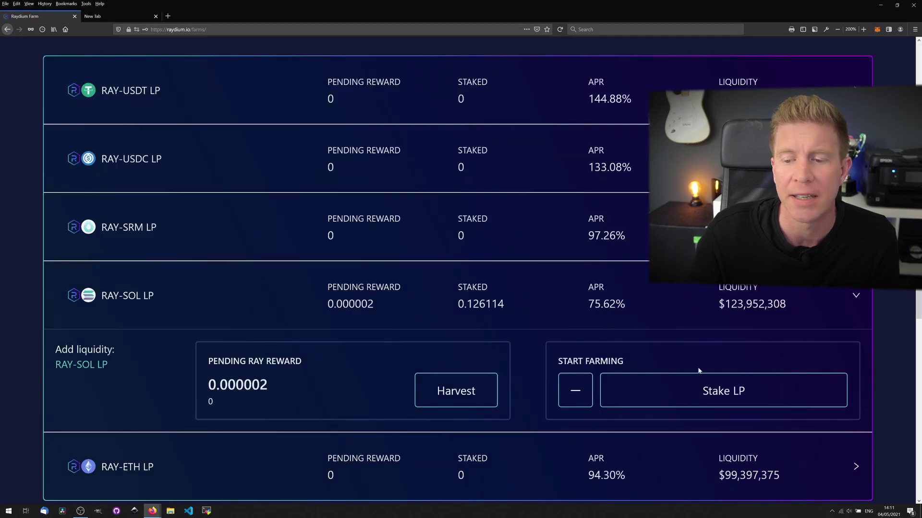